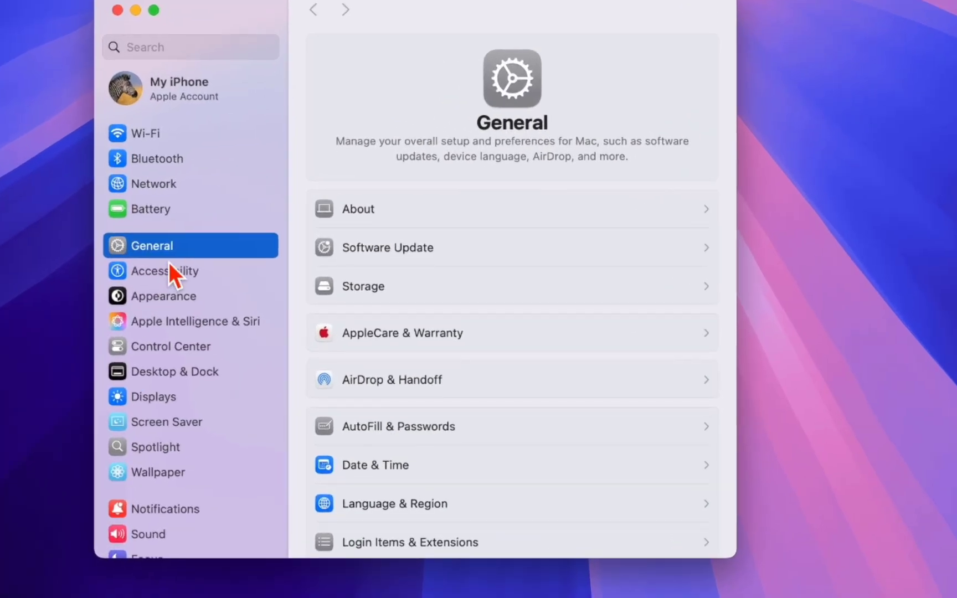
- Open the Language & Region settings from the General pane
{"action": "scroll", "coordinate": [467, 277], "scroll_direction": "down", "scroll_amount": 5}
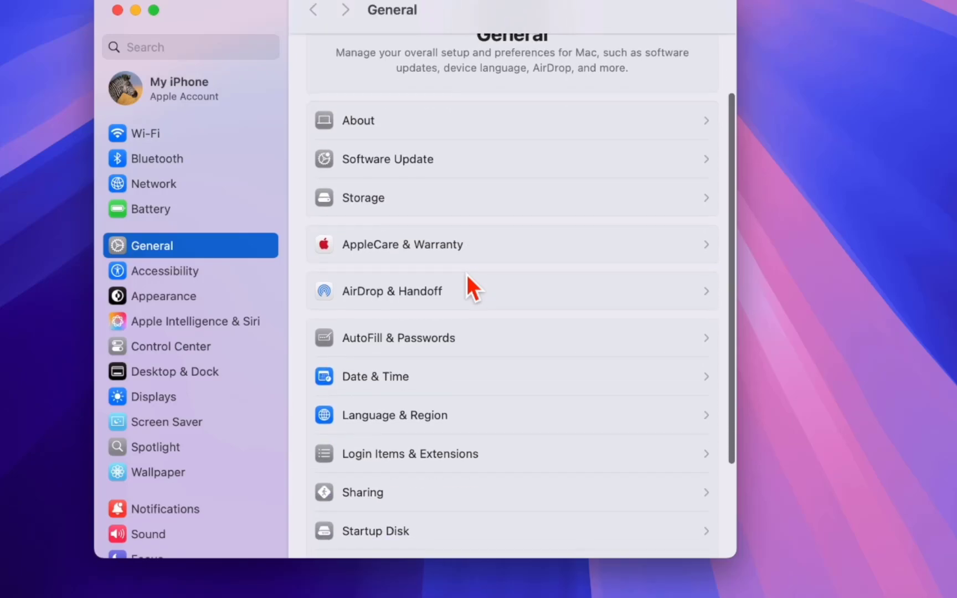
{"action": "left_click", "coordinate": [410, 427]}
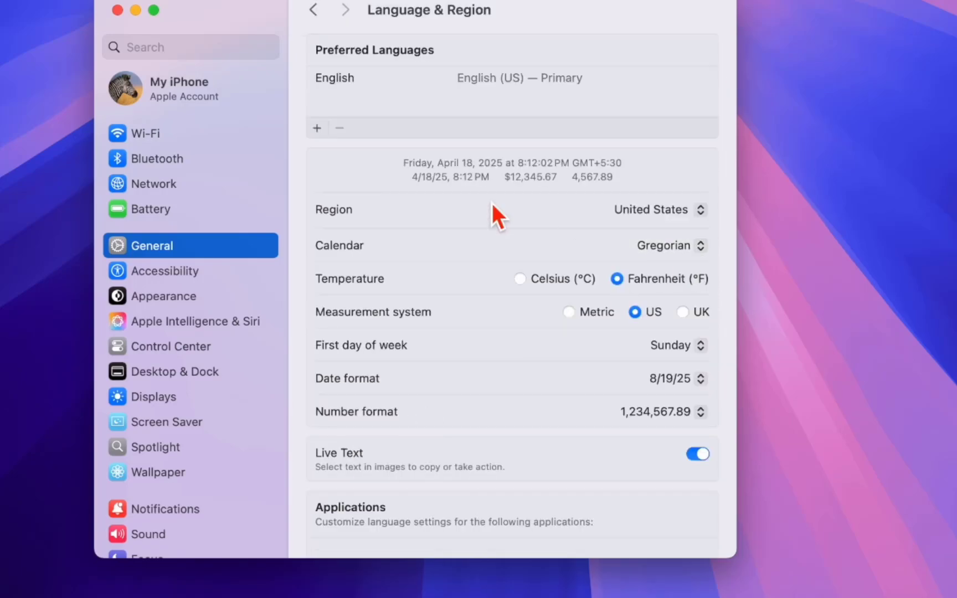
{"action": "left_click", "coordinate": [676, 210]}
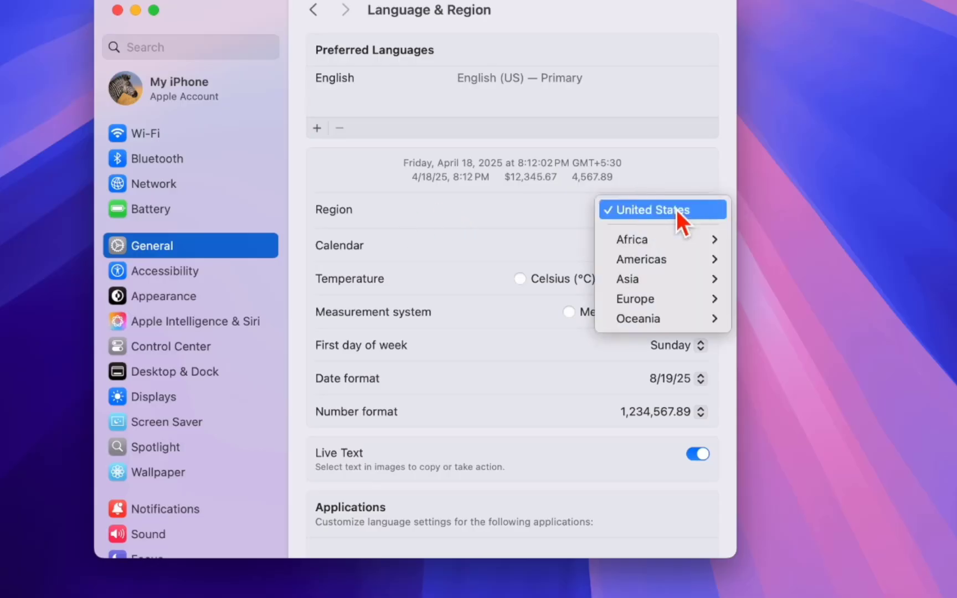
{"action": "mouse_move", "coordinate": [693, 265]}
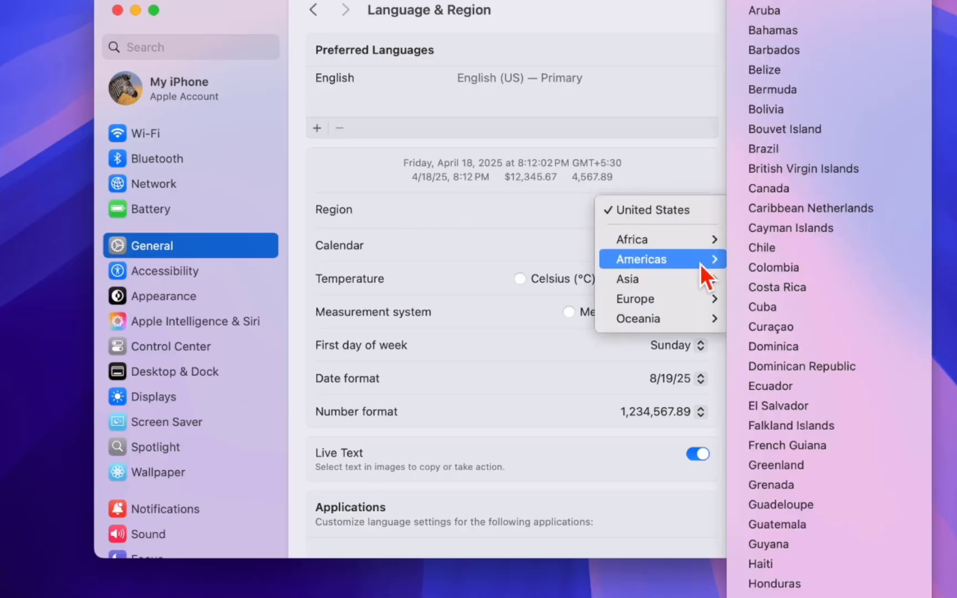
{"action": "scroll", "coordinate": [767, 282], "scroll_direction": "down", "scroll_amount": 7}
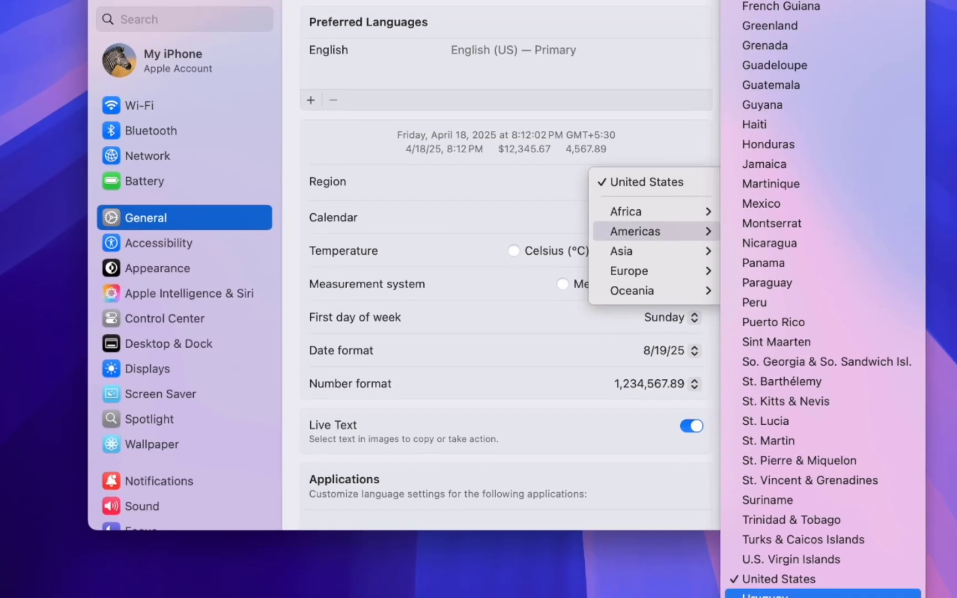
{"action": "left_click", "coordinate": [760, 570]}
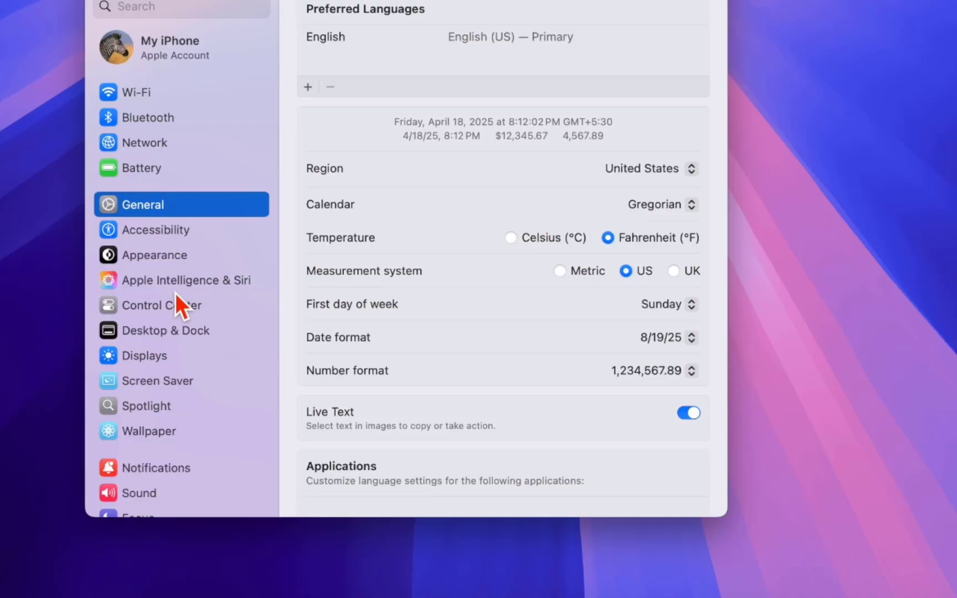
- Show Apple Intelligence & Siri settings, keeping Siri's language as English (United States)
{"action": "left_click", "coordinate": [199, 289]}
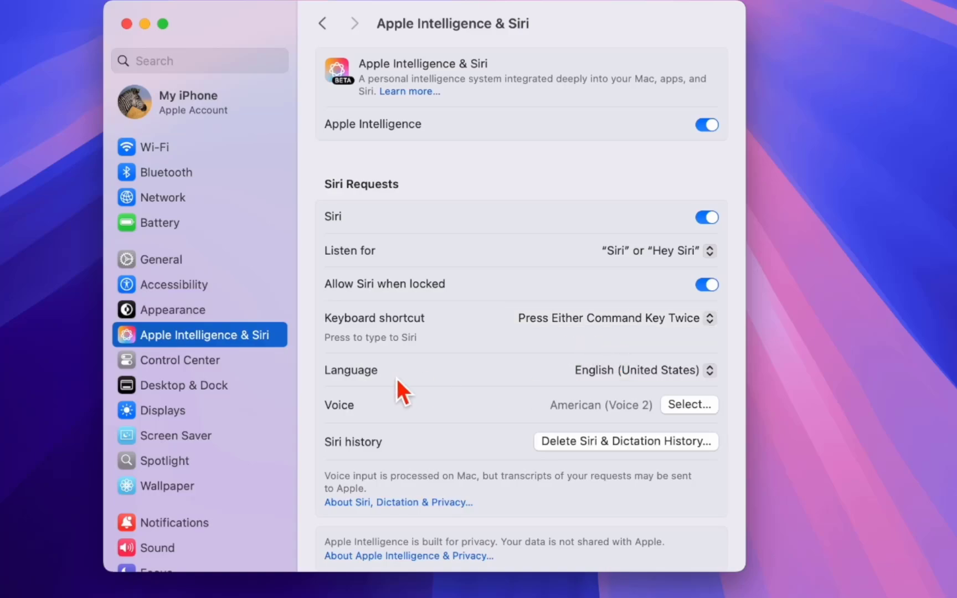
{"action": "left_click", "coordinate": [670, 373]}
{"action": "left_click", "coordinate": [674, 368]}
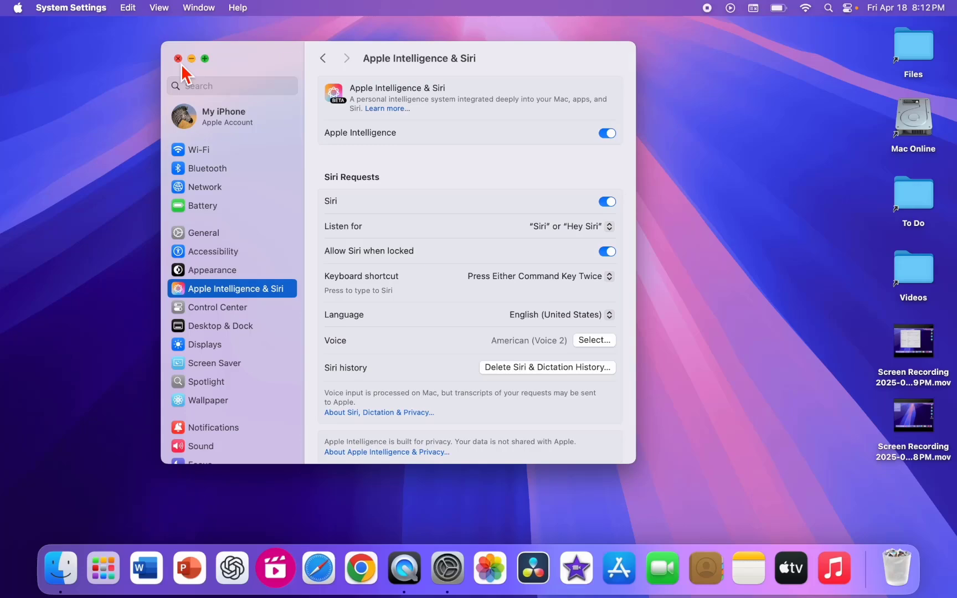
- Close System Settings and bring up Launchpad's grid of installed apps
{"action": "left_click", "coordinate": [178, 59]}
{"action": "left_click", "coordinate": [18, 11]}
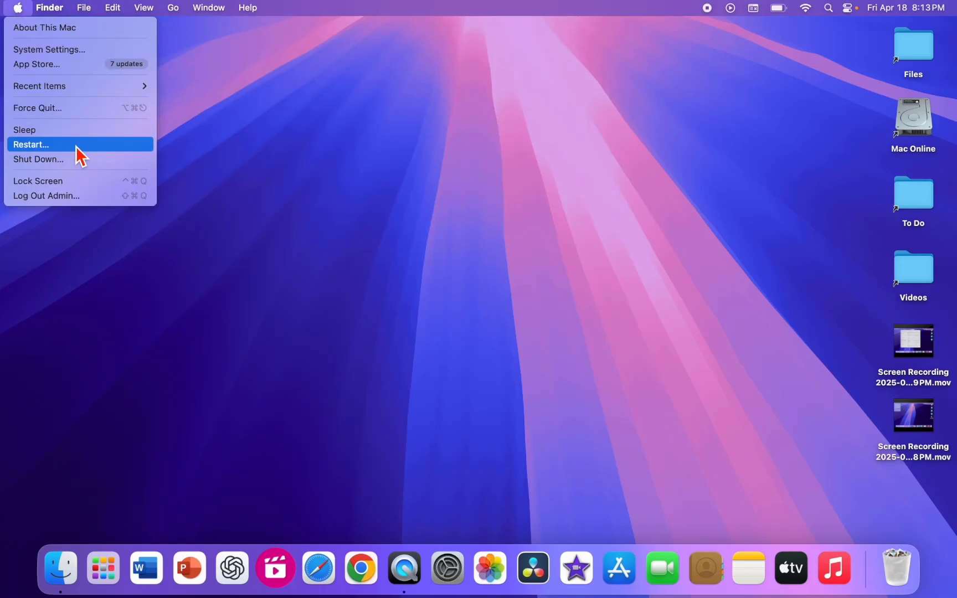
{"action": "left_click", "coordinate": [300, 140]}
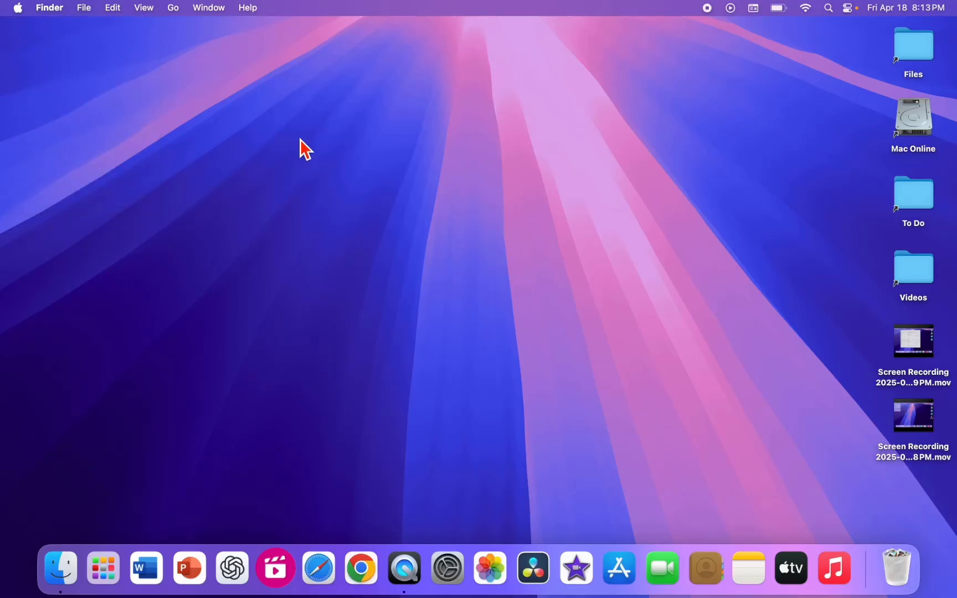
{"action": "left_click", "coordinate": [119, 556]}
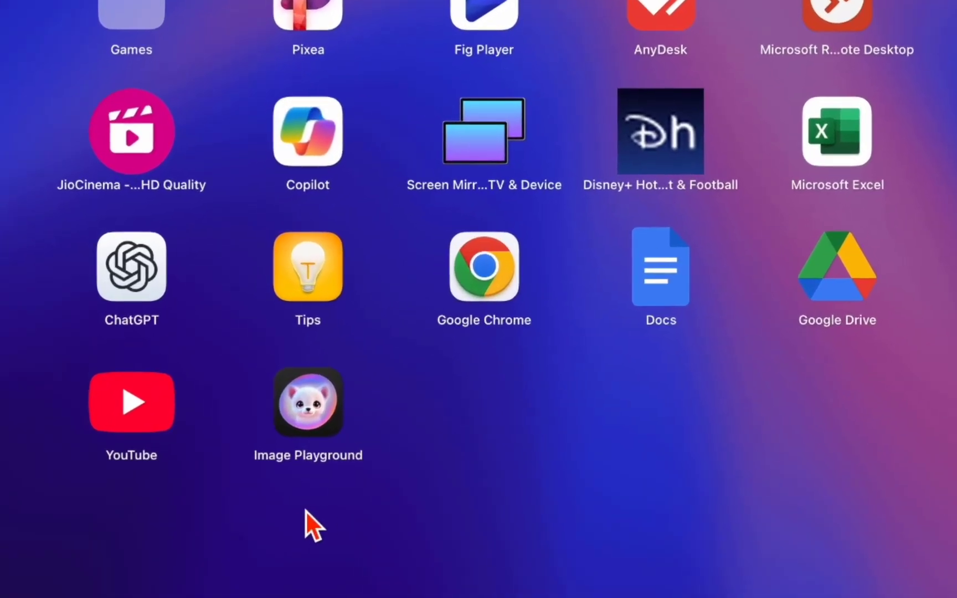
- Launch Image Playground past its welcome screen and enter 'Create a image of flying cat'
{"action": "left_click", "coordinate": [318, 402]}
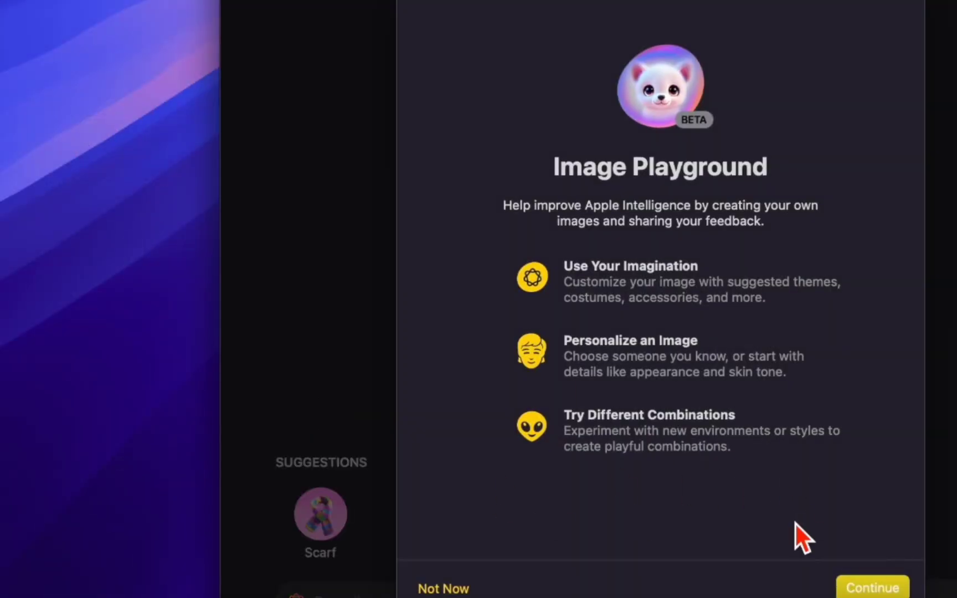
{"action": "left_click", "coordinate": [872, 588]}
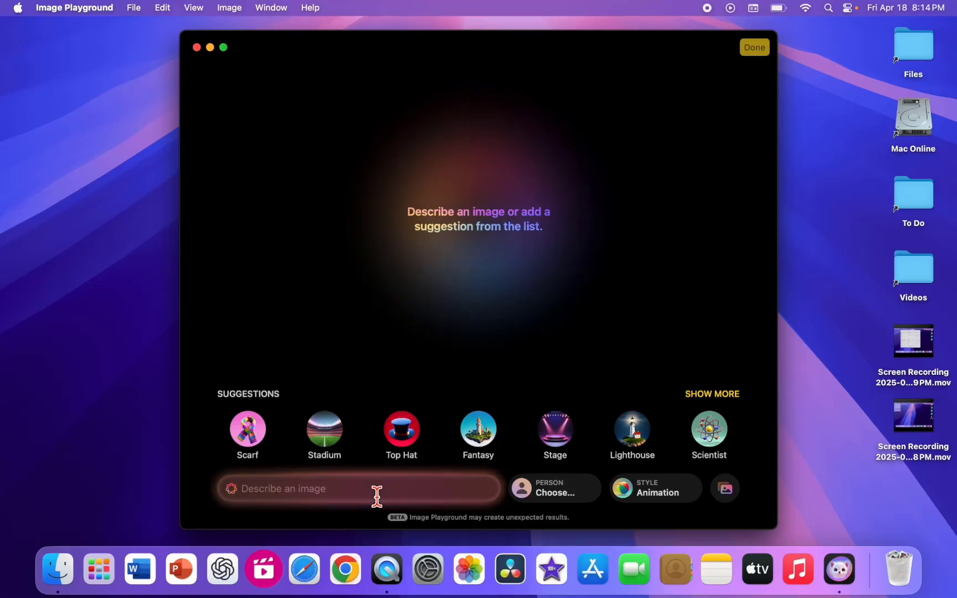
{"action": "type", "text": "Create a"}
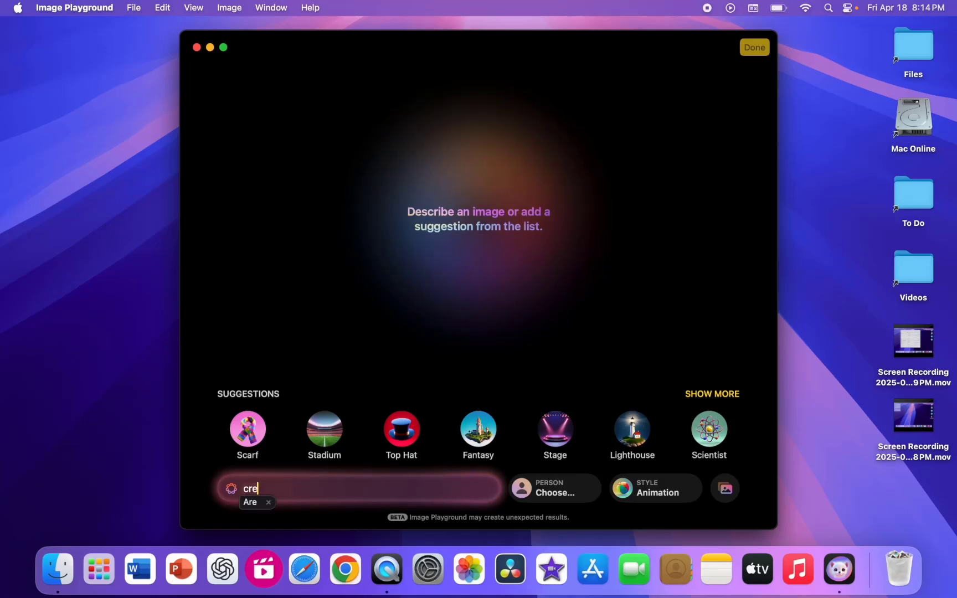
{"action": "type", "text": " image of"}
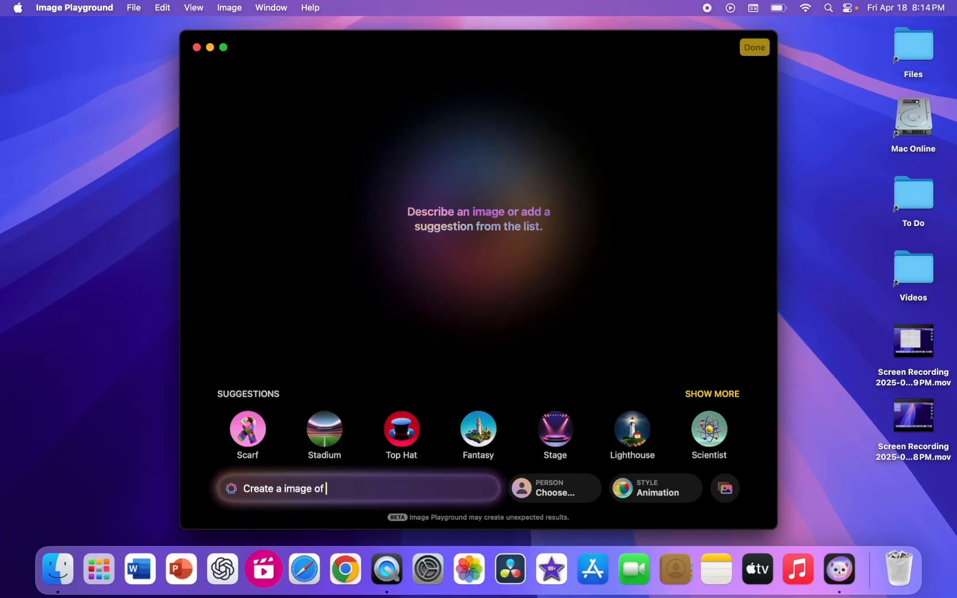
{"action": "type", "text": " flying"}
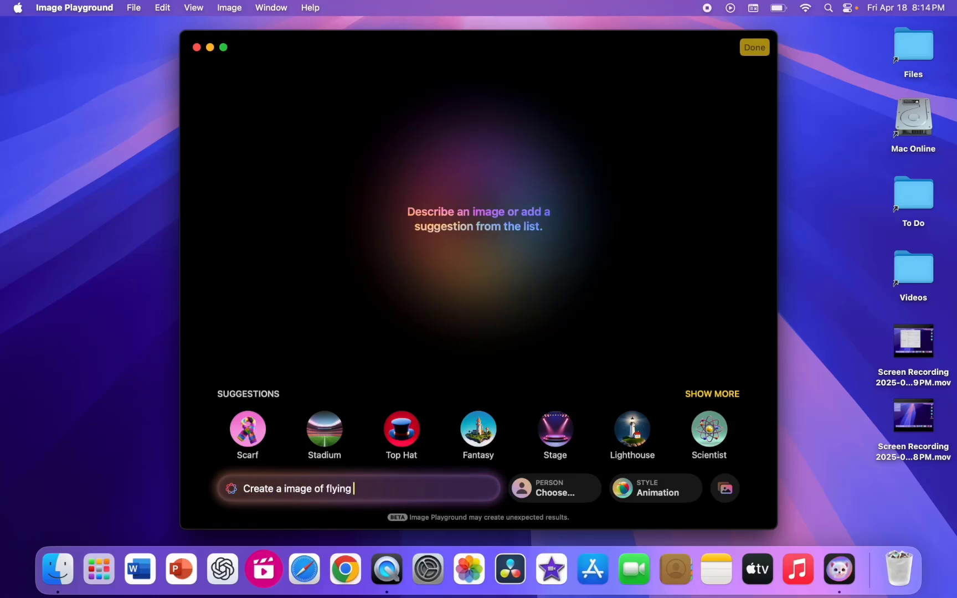
{"action": "type", "text": " cat"}
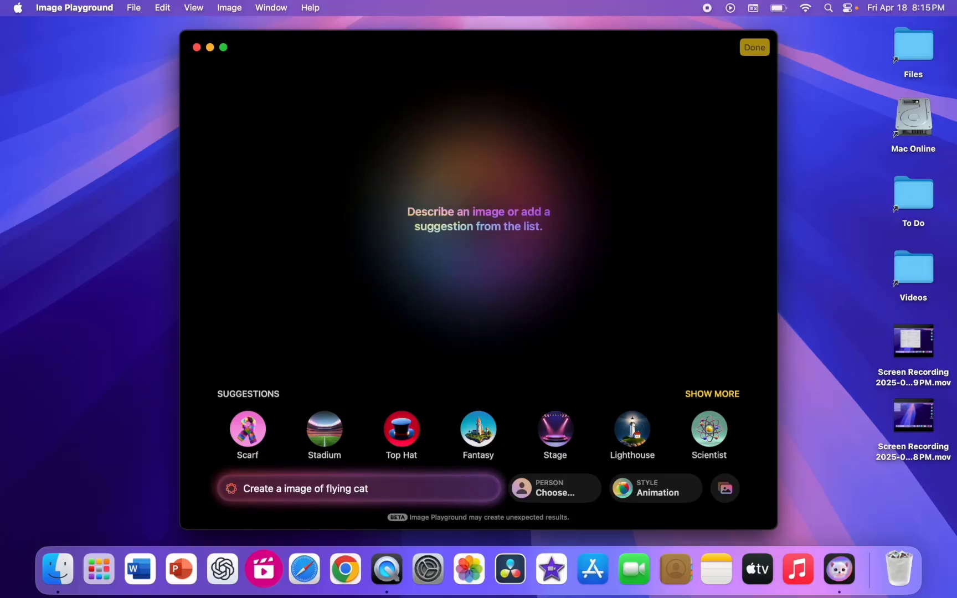
- Generate the flying-cat images from the entered prompt
{"action": "key", "text": "Return"}
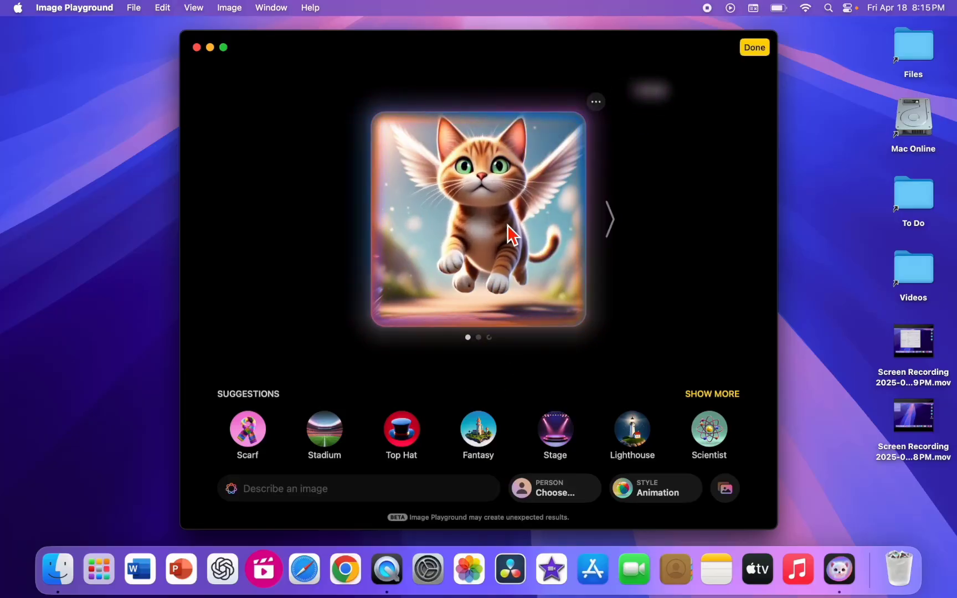
- Browse the generated cat images, then show and dismiss the image's options menu
{"action": "key", "text": "Right"}
{"action": "key", "text": "Right"}
{"action": "key", "text": "Right"}
{"action": "key", "text": "Right"}
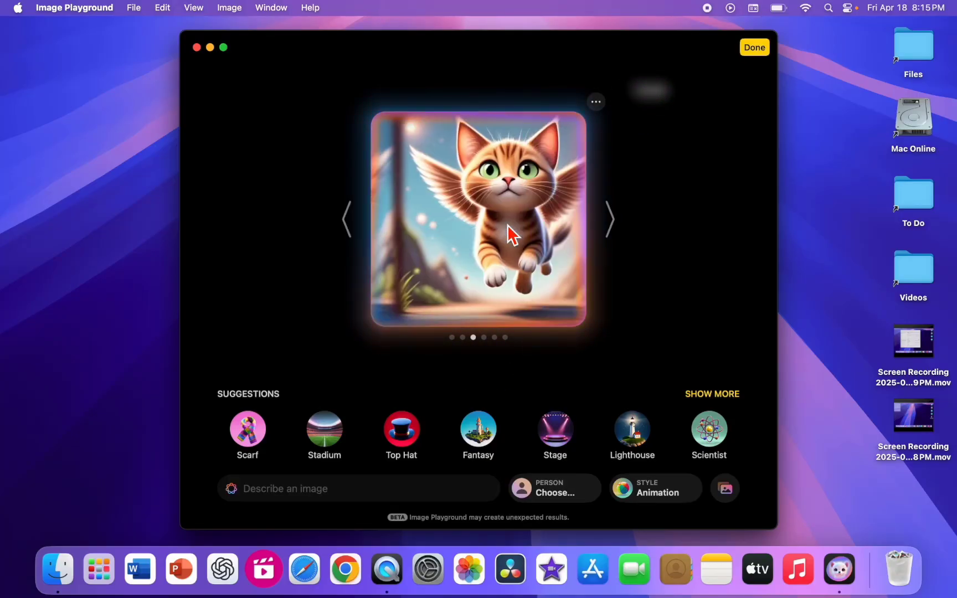
{"action": "key", "text": "Left"}
{"action": "key", "text": "Left"}
{"action": "key", "text": "Left"}
{"action": "key", "text": "Left"}
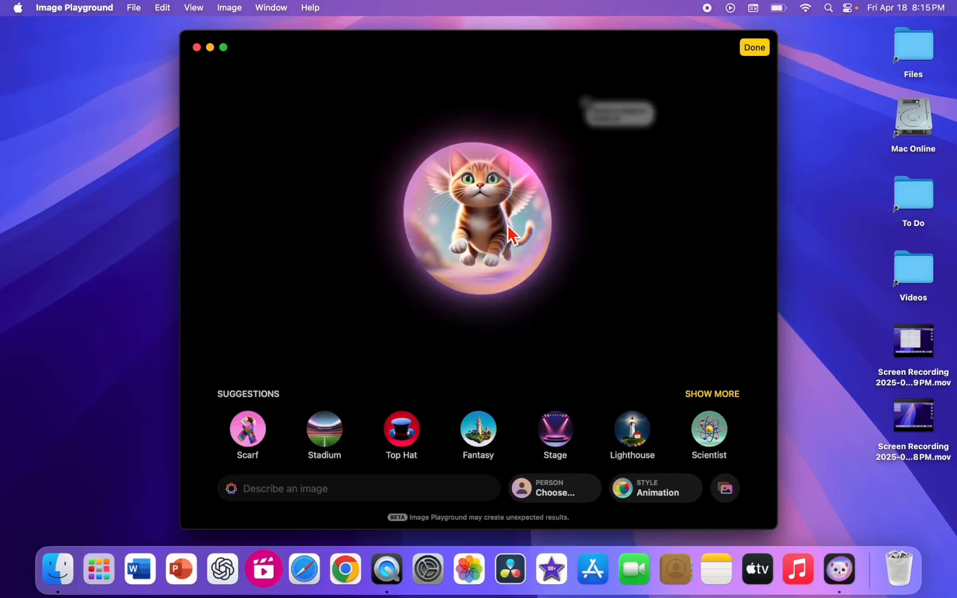
{"action": "left_click", "coordinate": [596, 103]}
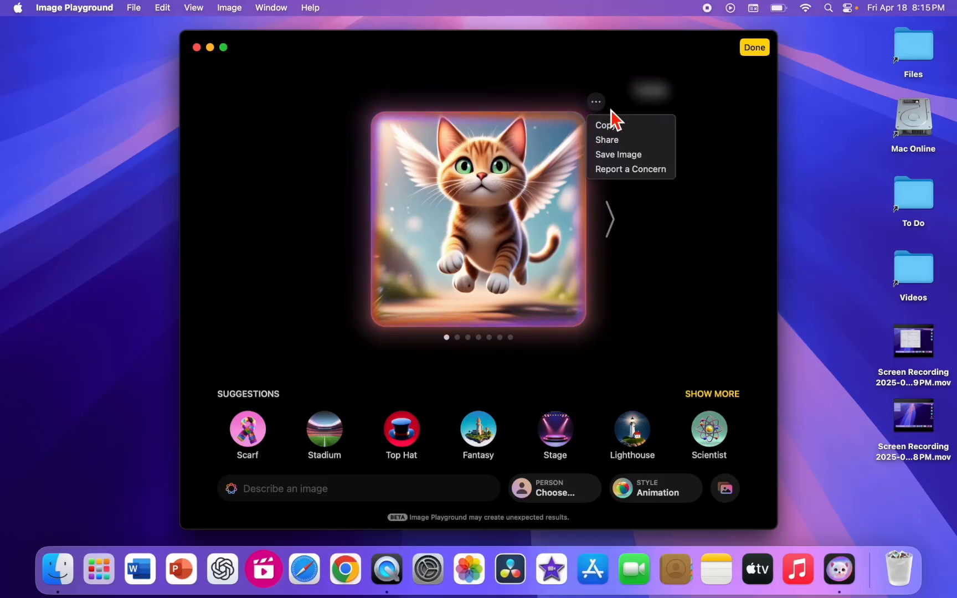
{"action": "left_click", "coordinate": [647, 241]}
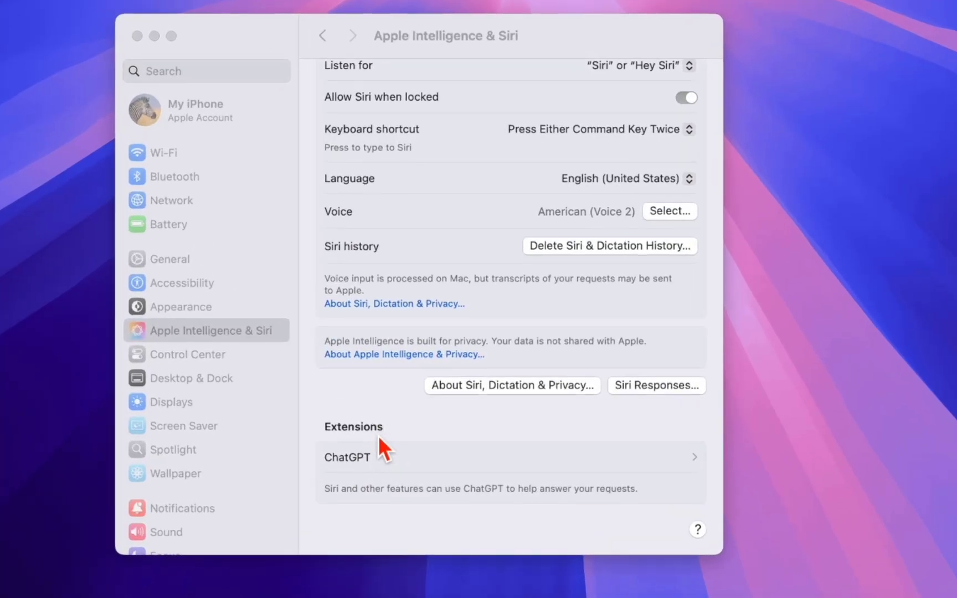
- Check the ChatGPT extension settings, then close System Settings
{"action": "left_click", "coordinate": [685, 456]}
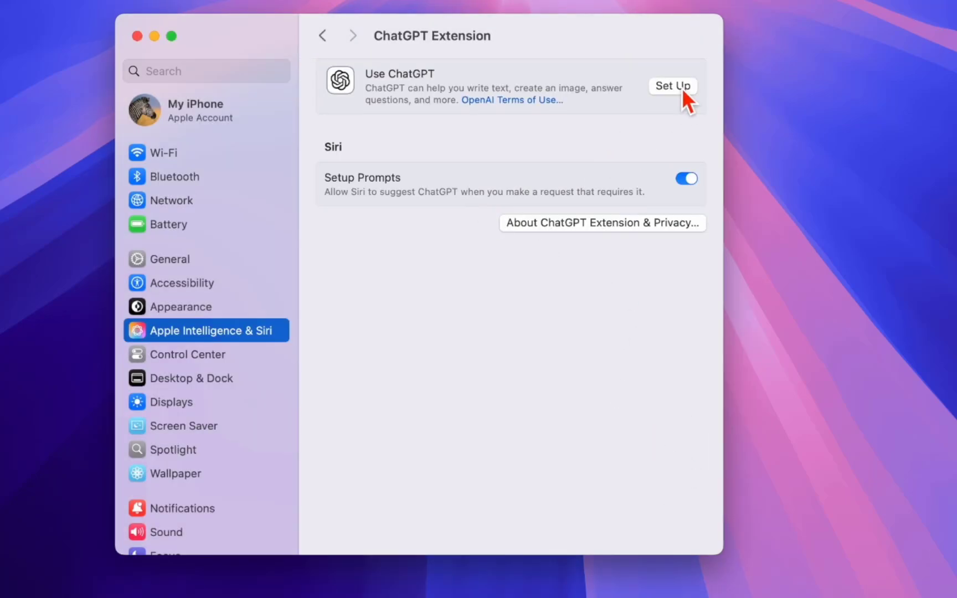
{"action": "left_click", "coordinate": [137, 36]}
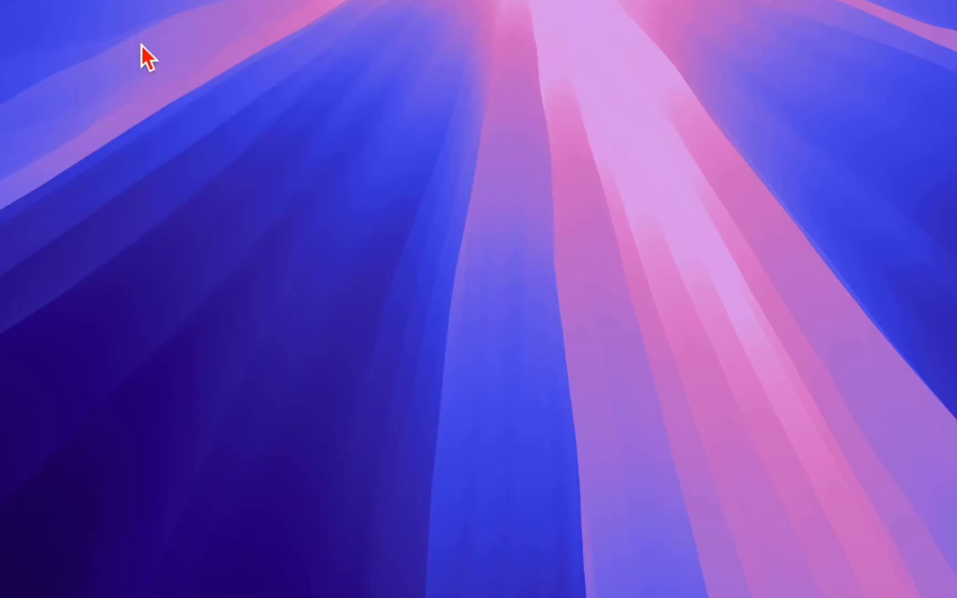
- Launch Siri from Spotlight and ask it to 'create a dog image'
{"action": "key", "text": "super+space"}
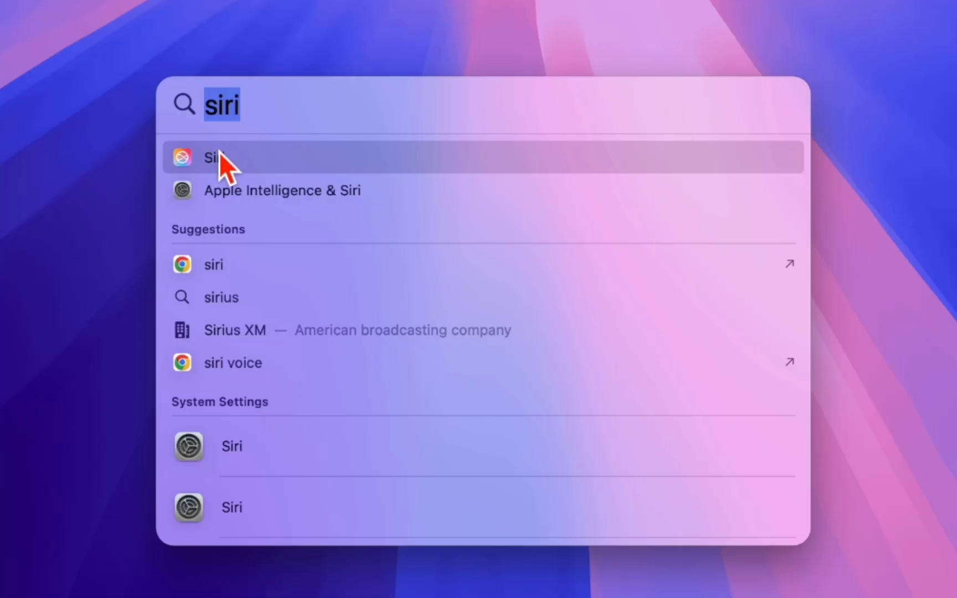
{"action": "left_click", "coordinate": [220, 156]}
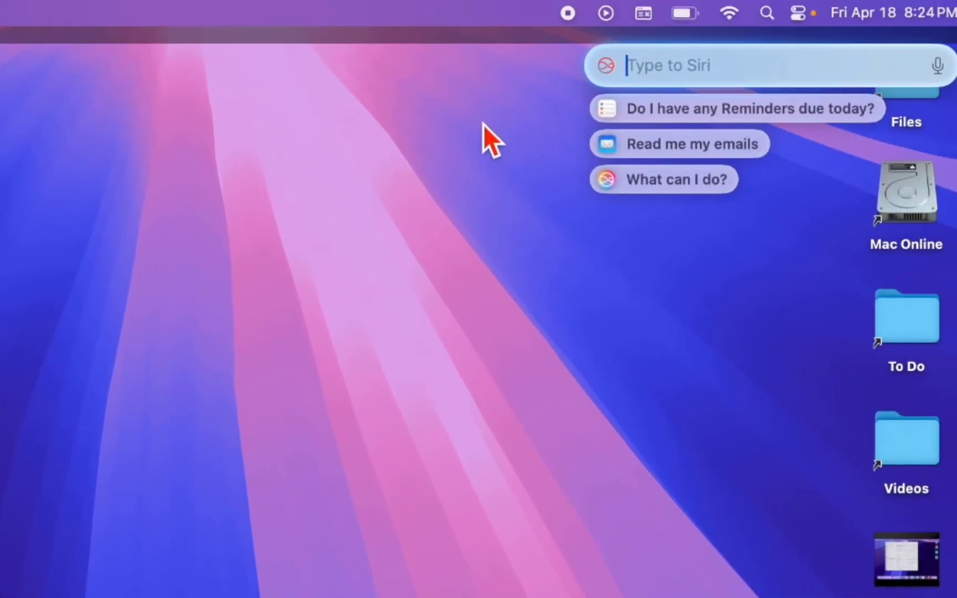
{"action": "type", "text": "creae"}
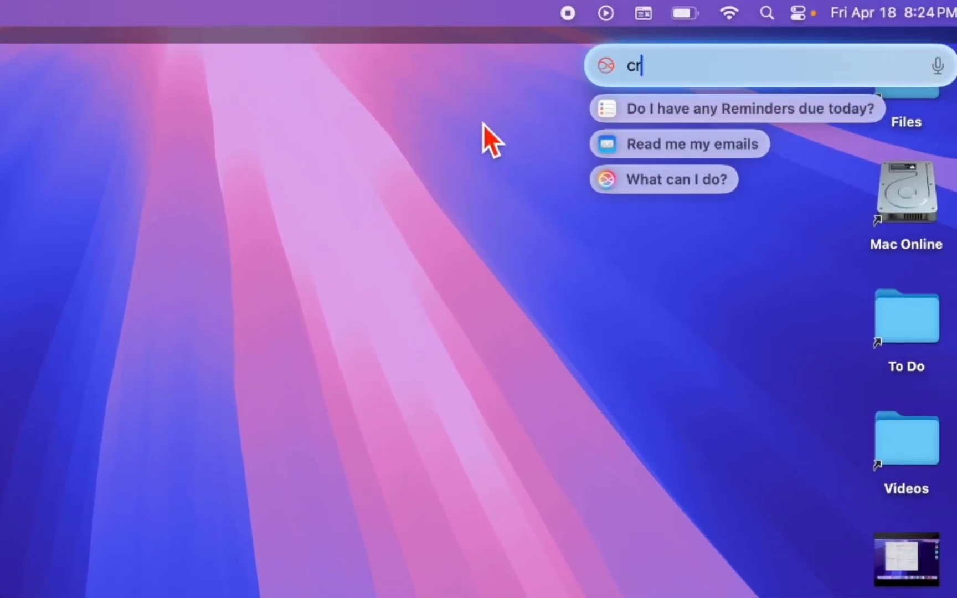
{"action": "key", "text": "BackSpace"}
{"action": "type", "text": "te"}
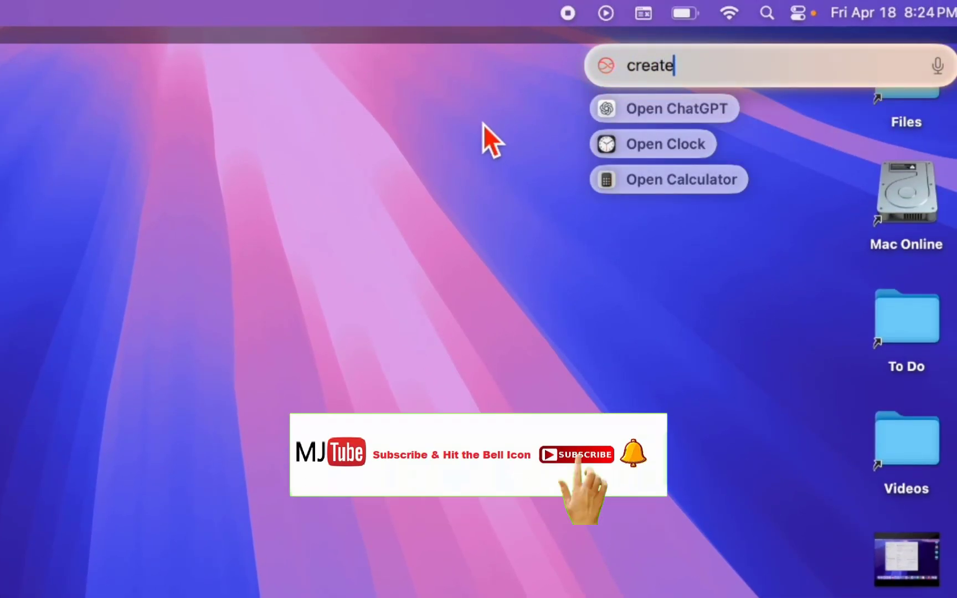
{"action": "type", "text": " a dog image"}
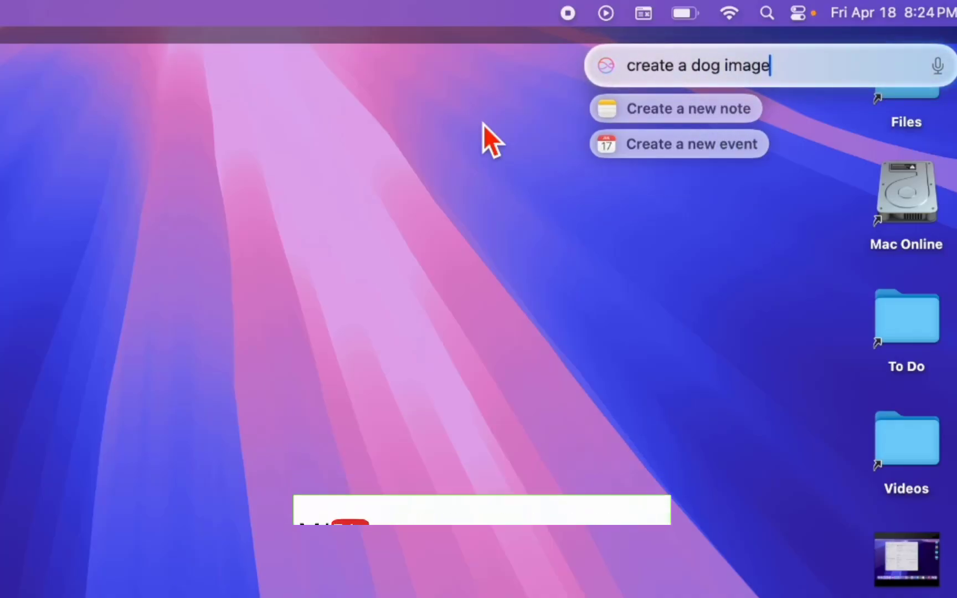
{"action": "key", "text": "Return"}
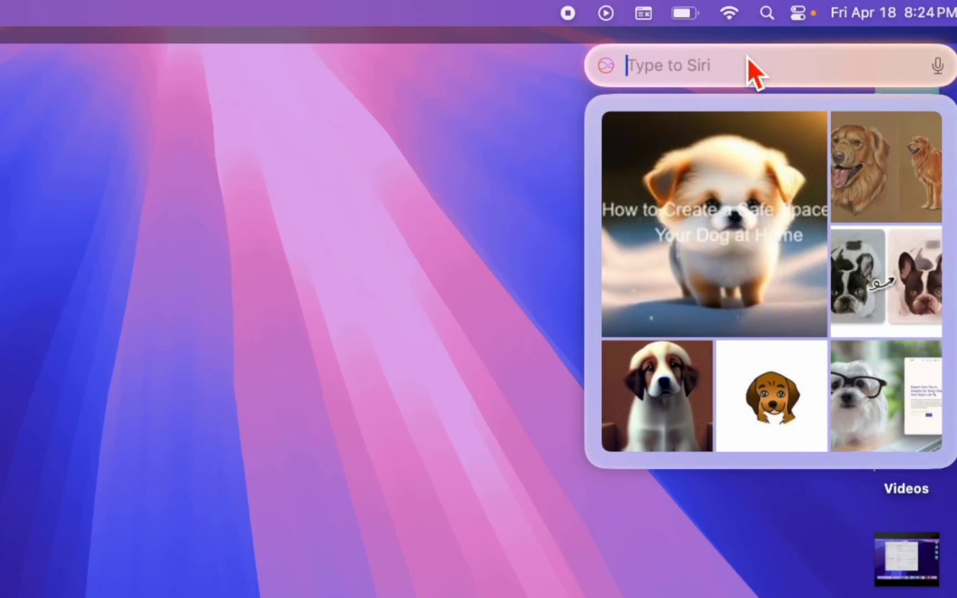
- Ask Siri to 'write a article on how to install app on smart tv using phone'
{"action": "type", "text": "wirte"}
{"action": "key", "text": "BackSpace"}
{"action": "key", "text": "BackSpace"}
{"action": "key", "text": "BackSpace"}
{"action": "key", "text": "BackSpace"}
{"action": "type", "text": "r"}
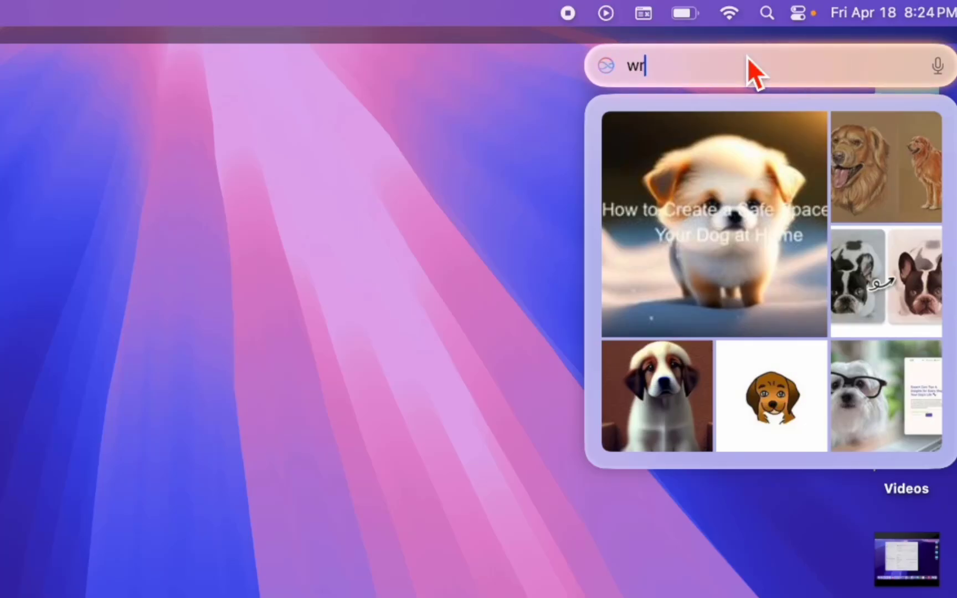
{"action": "type", "text": "ite a article "}
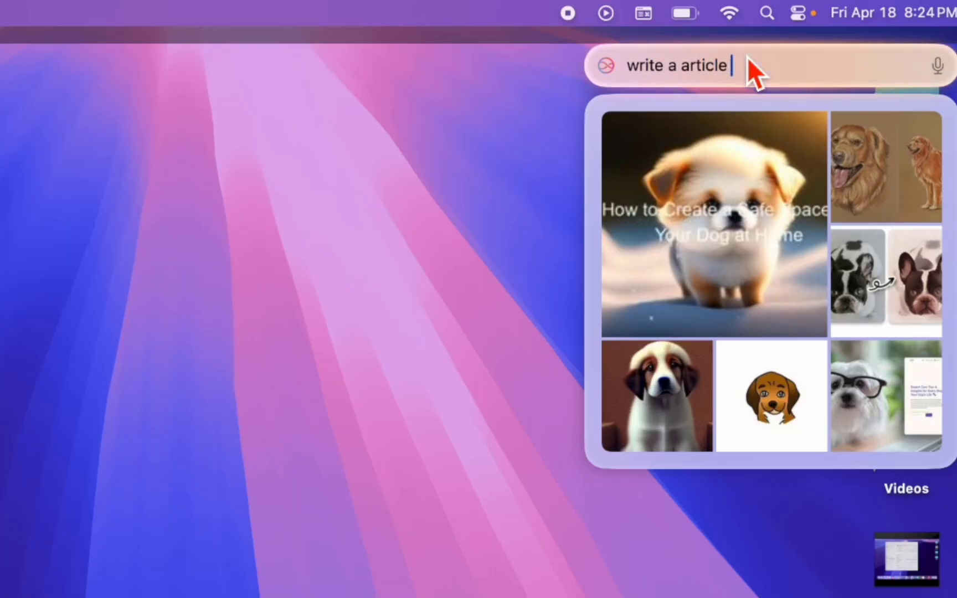
{"action": "type", "text": "or how to install "}
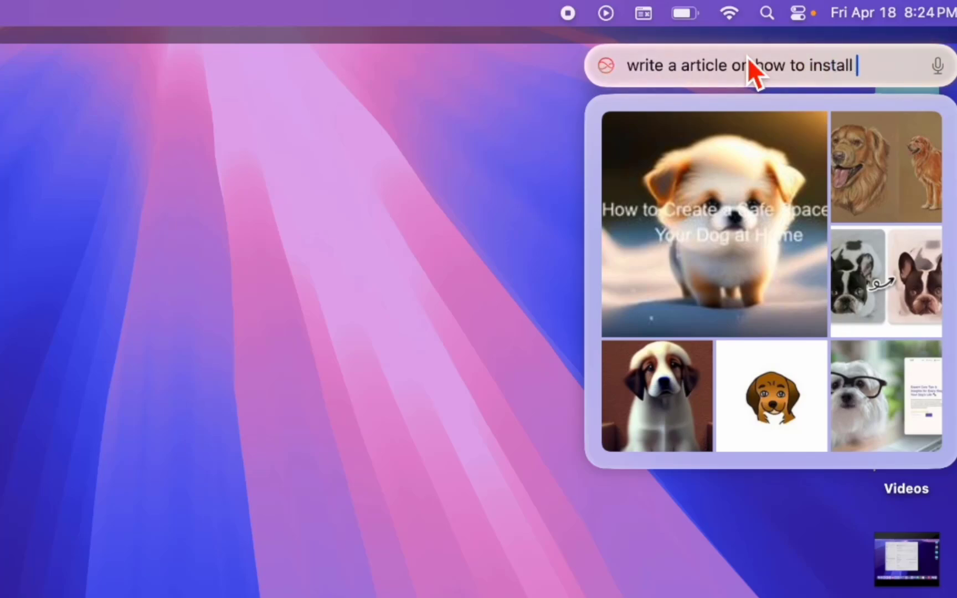
{"action": "type", "text": "aps"}
{"action": "key", "text": "BackSpace"}
{"action": "type", "text": "p "}
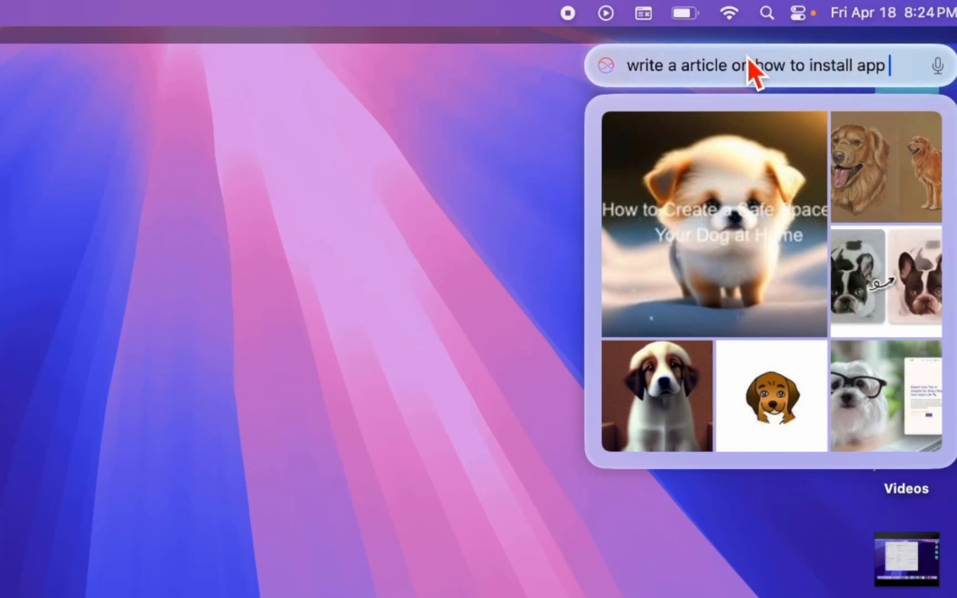
{"action": "type", "text": "on stag"}
{"action": "key", "text": "BackSpace"}
{"action": "key", "text": "BackSpace"}
{"action": "key", "text": "BackSpace"}
{"action": "type", "text": "mart "}
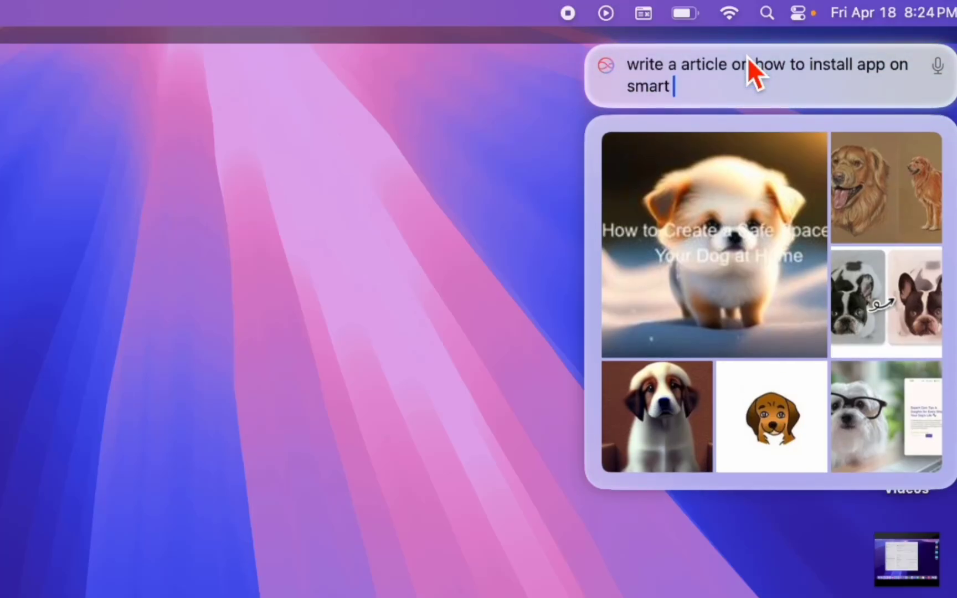
{"action": "type", "text": "tv using phone"}
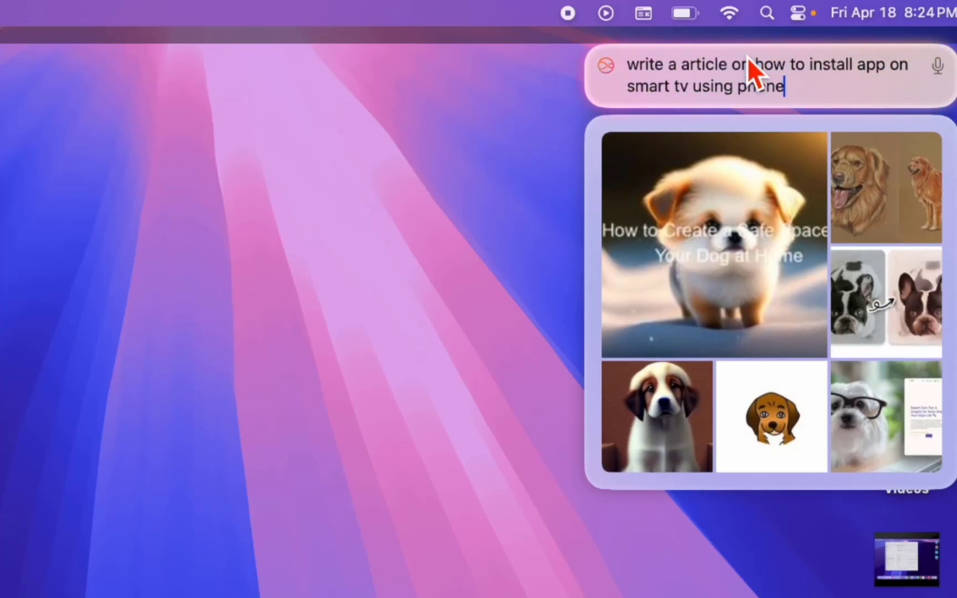
{"action": "key", "text": "Return"}
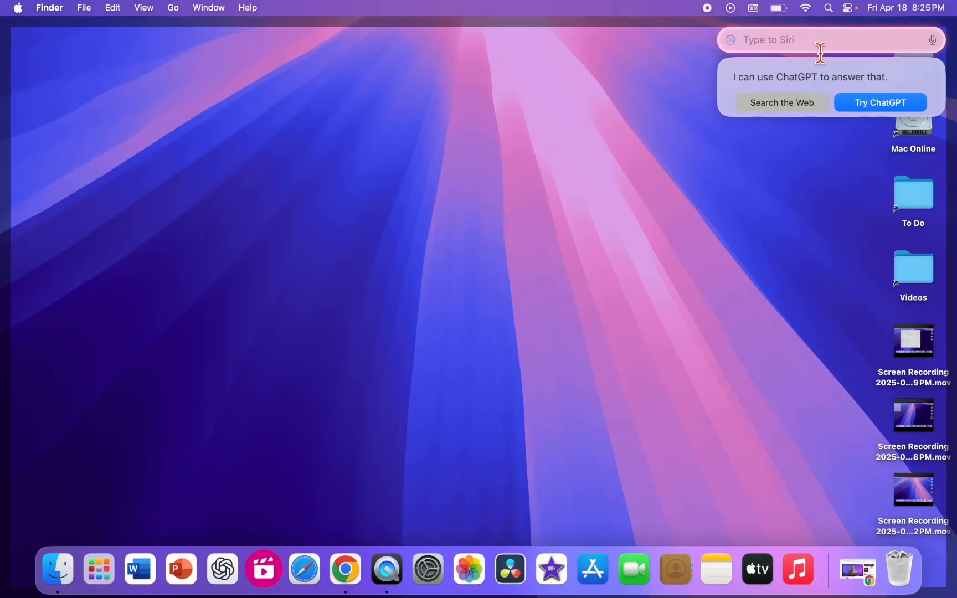
- Drag the Siri panel from the top-right corner to the middle-left of the screen
{"action": "left_click_drag", "start_coordinate": [780, 37], "coordinate": [491, 122]}
{"action": "left_click_drag", "start_coordinate": [540, 98], "coordinate": [297, 271]}
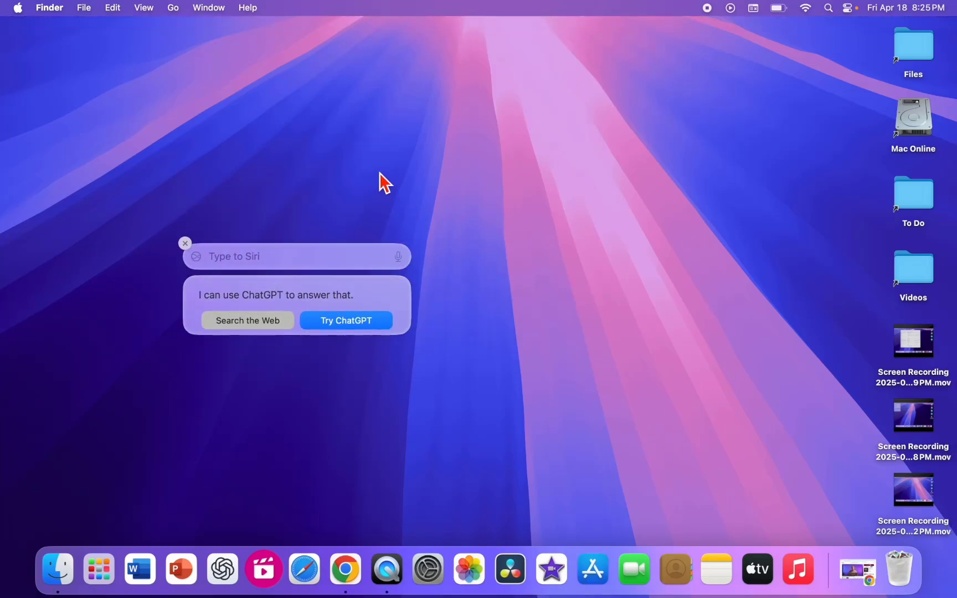